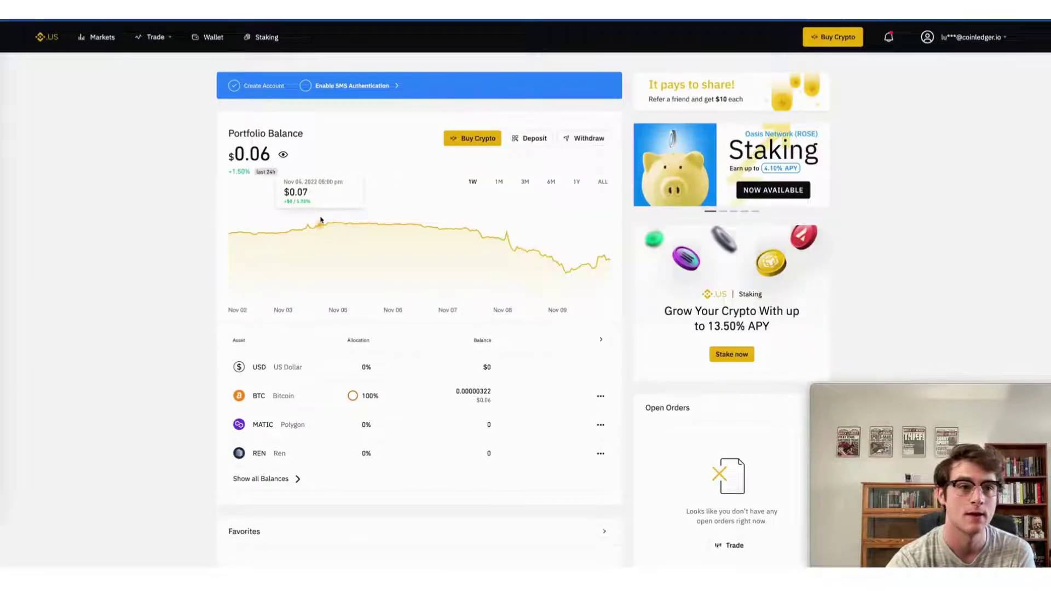
# Create a new Binance.US API key labelled 'test' from API Management
pyautogui.moveTo(986, 37)
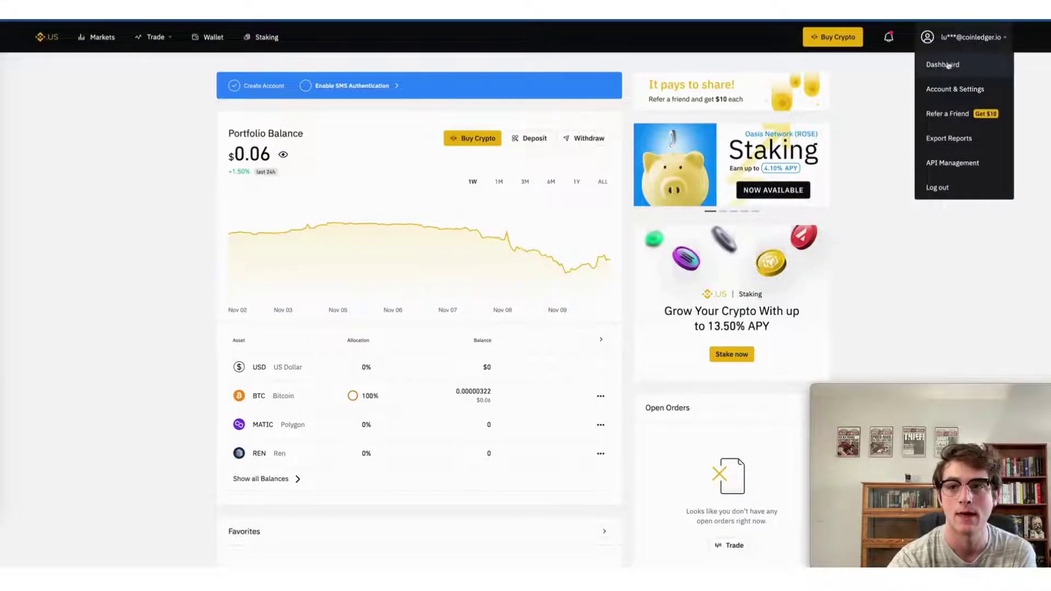
pyautogui.click(953, 163)
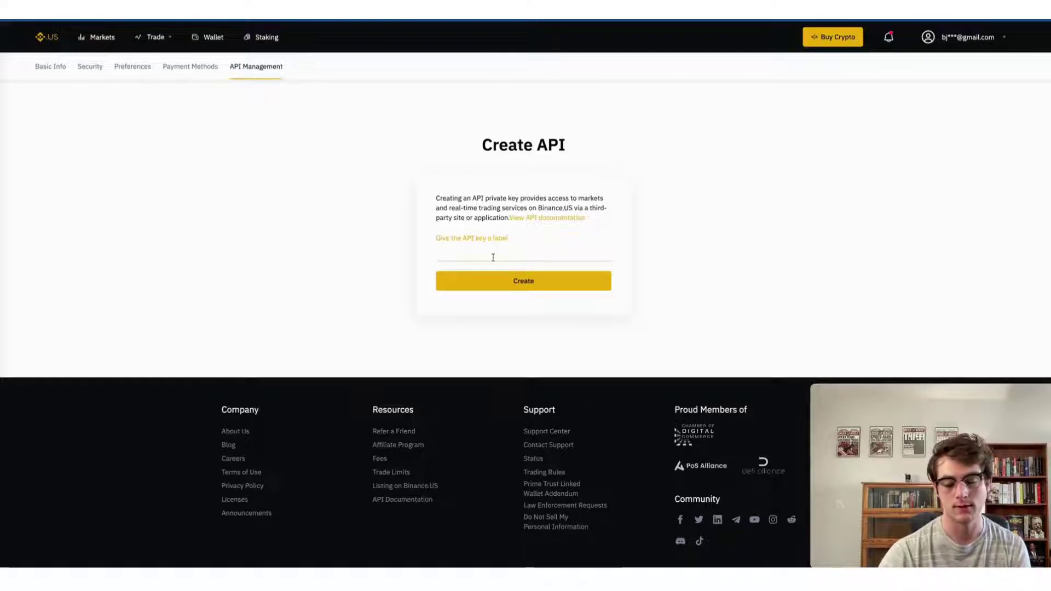
pyautogui.write('test')
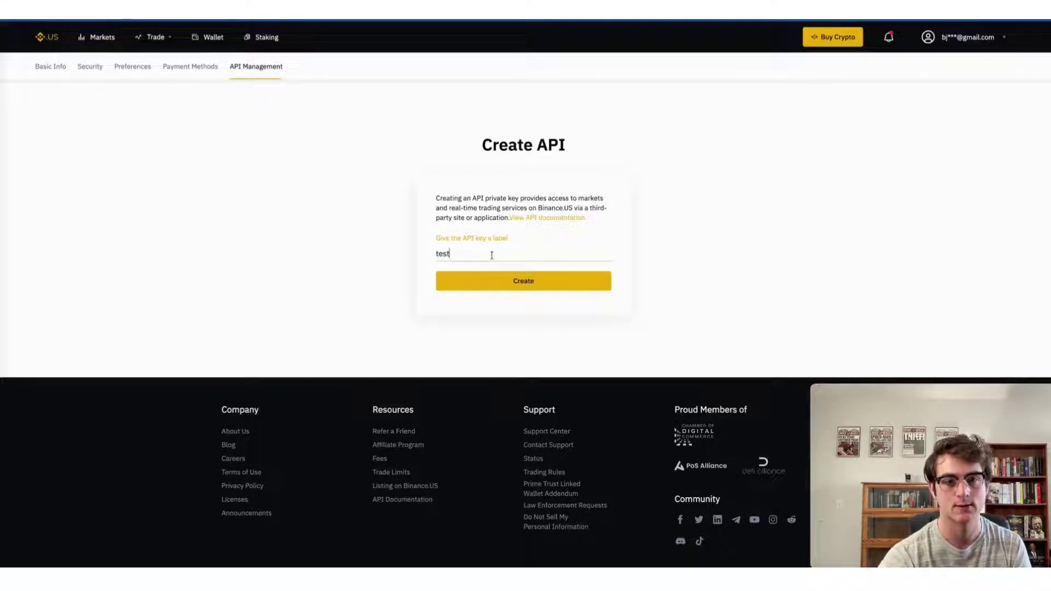
pyautogui.click(502, 281)
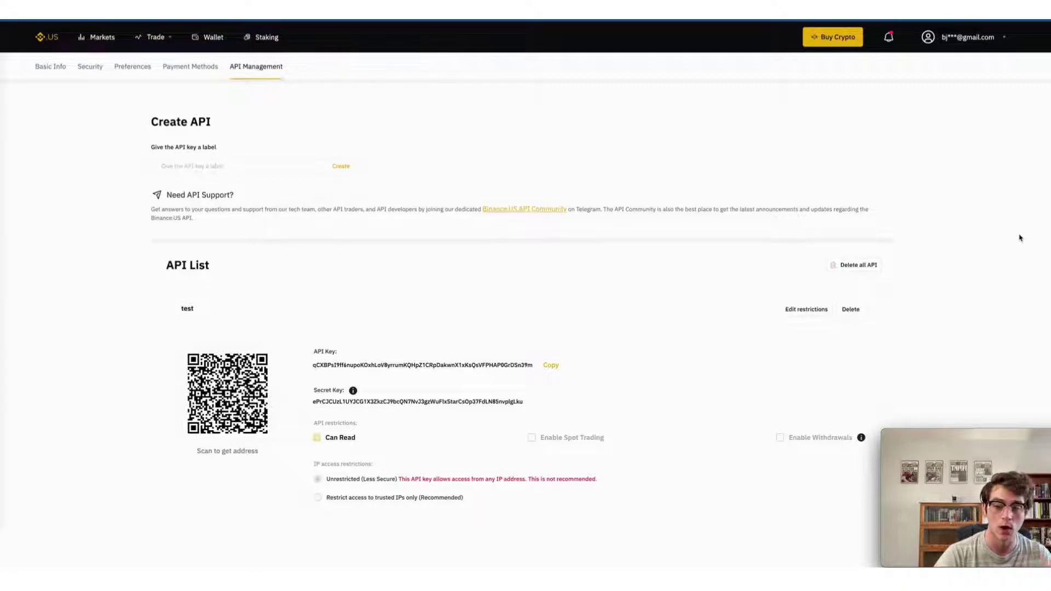
# Restrict the 'test' API key to Can Read only and save the restrictions
pyautogui.scroll(-3, 755, 225)
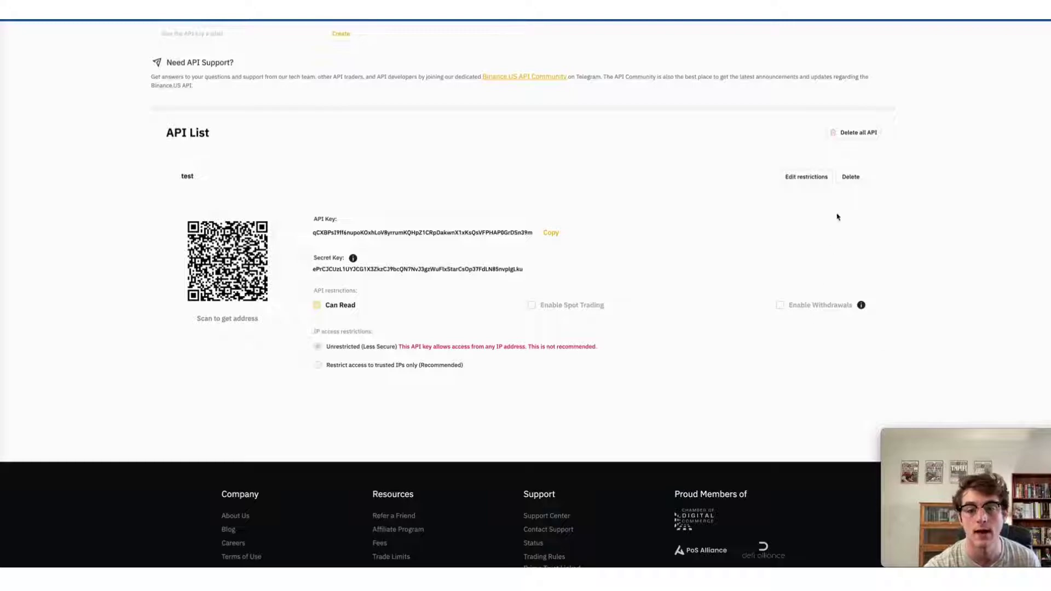
pyautogui.click(815, 180)
pyautogui.click(816, 178)
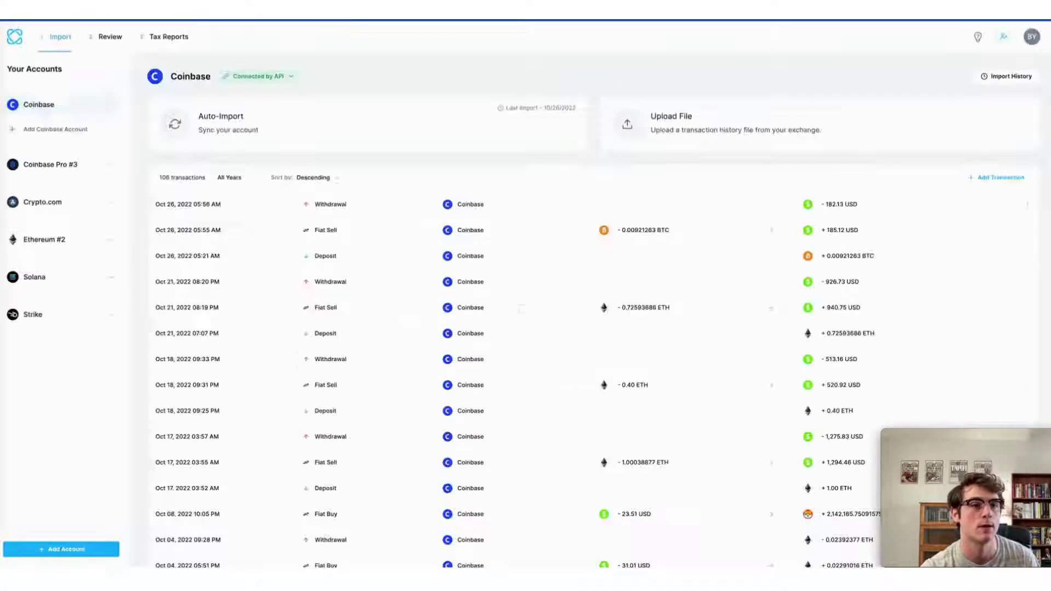
# Add a Binance account in CoinLedger and choose read-only API Auto-Import
pyautogui.click(58, 550)
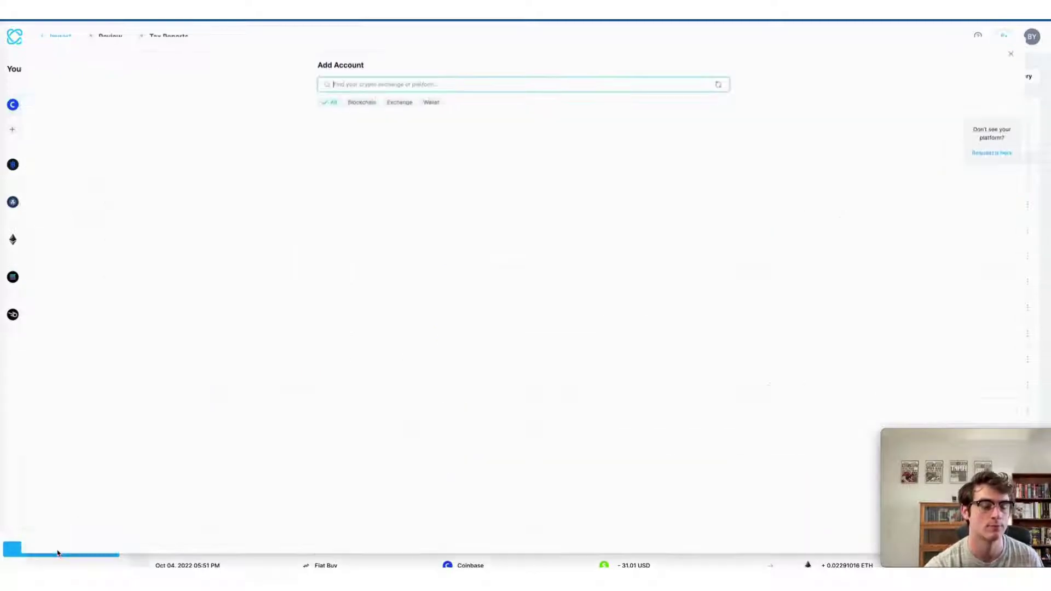
pyautogui.write('binance')
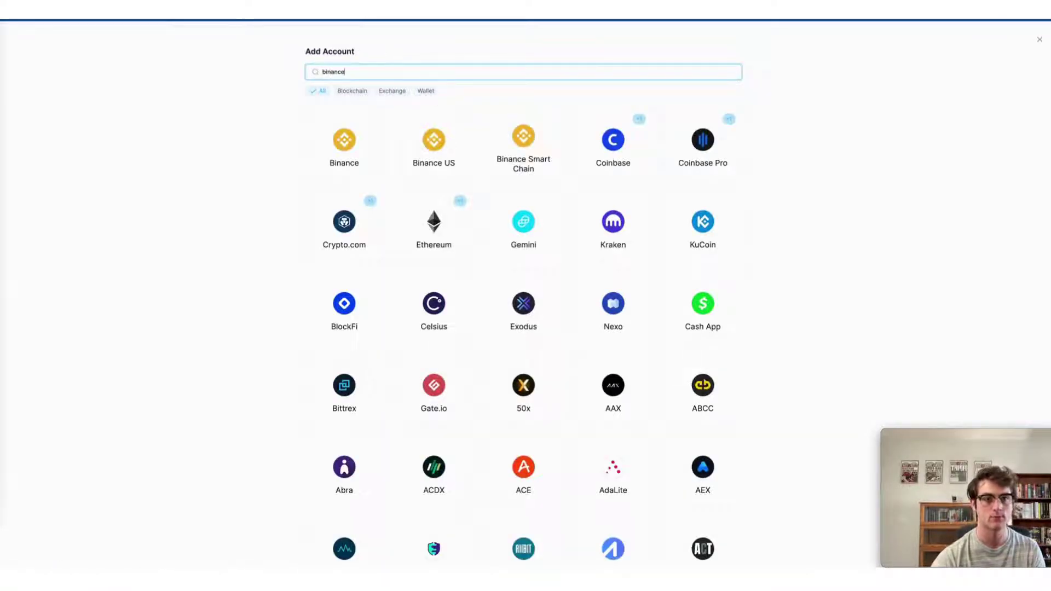
pyautogui.click(356, 163)
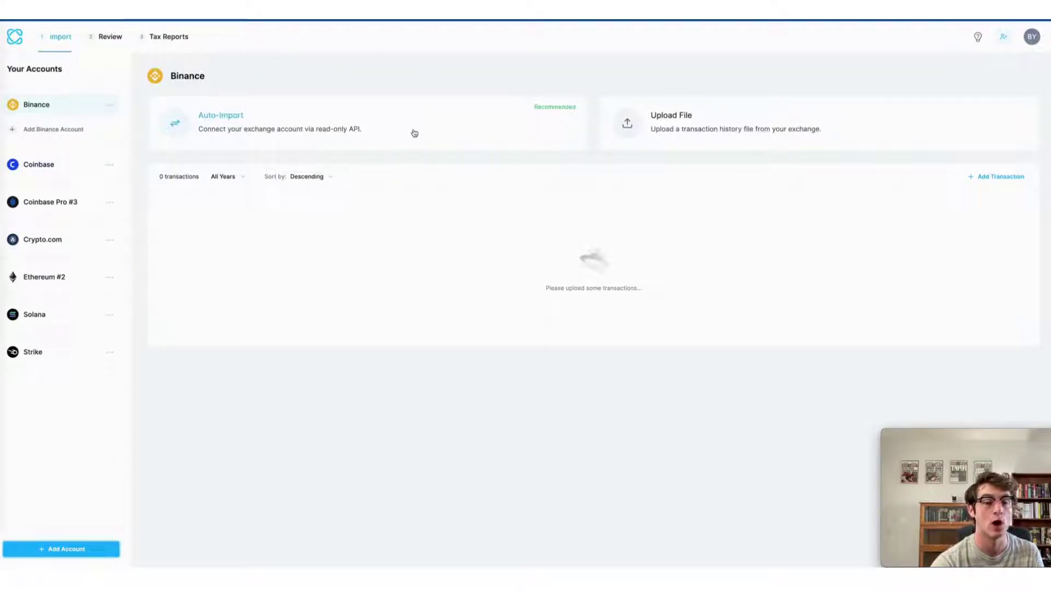
pyautogui.click(415, 133)
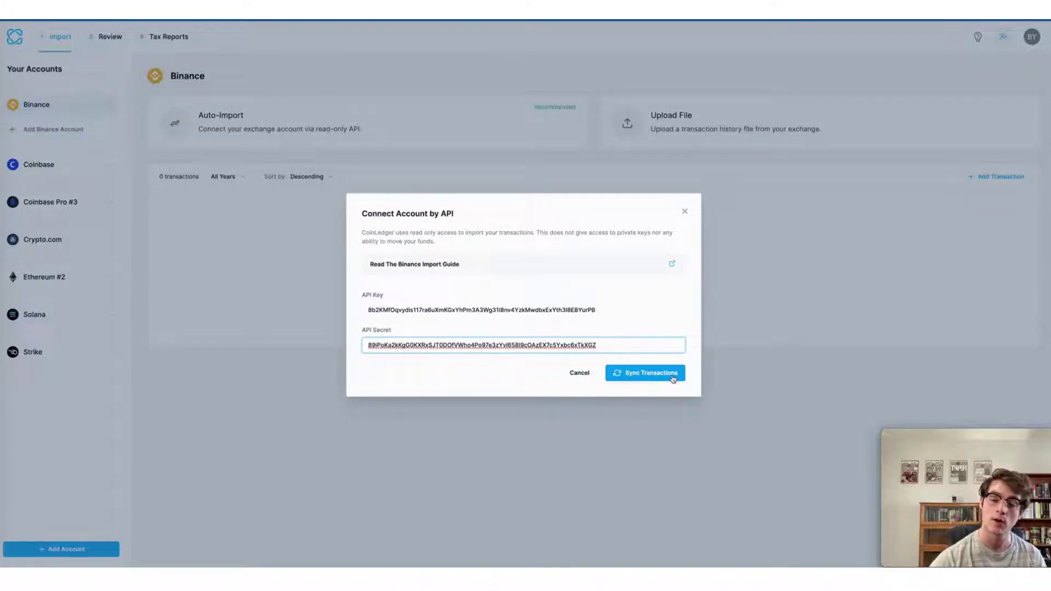
# Sync Binance transactions with the API keys, importing 426 transactions
pyautogui.click(673, 379)
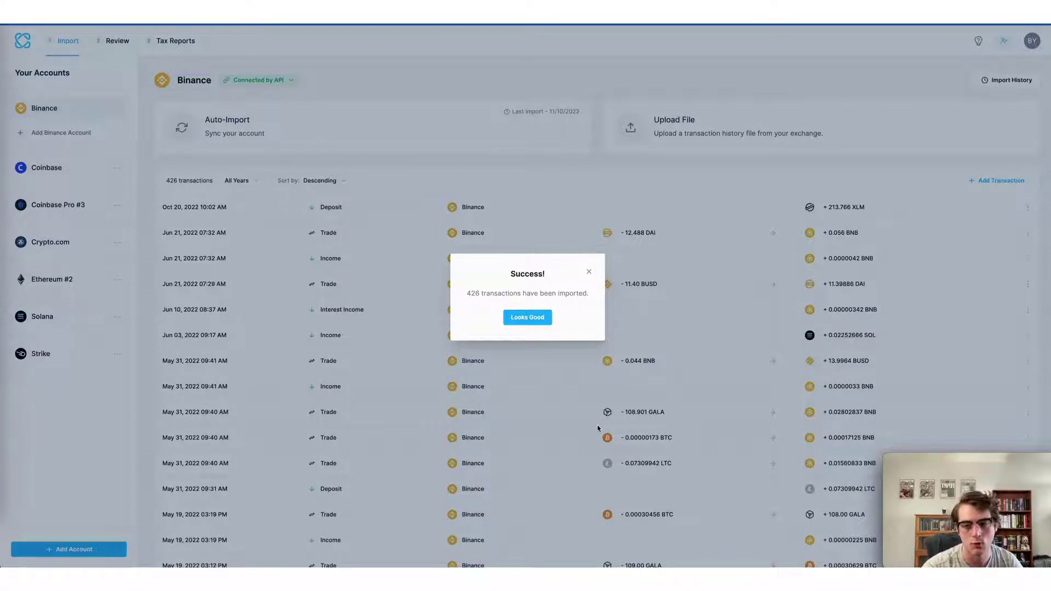
# Dismiss the import success message and filter the Review list to Binance transactions
pyautogui.click(539, 317)
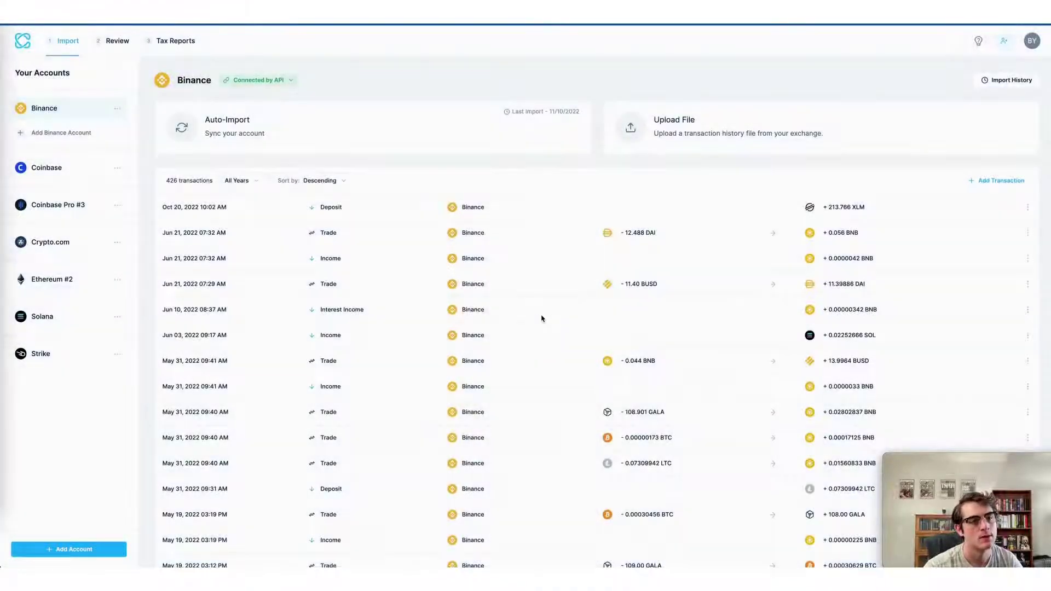
pyautogui.scroll(-1, 329, 284)
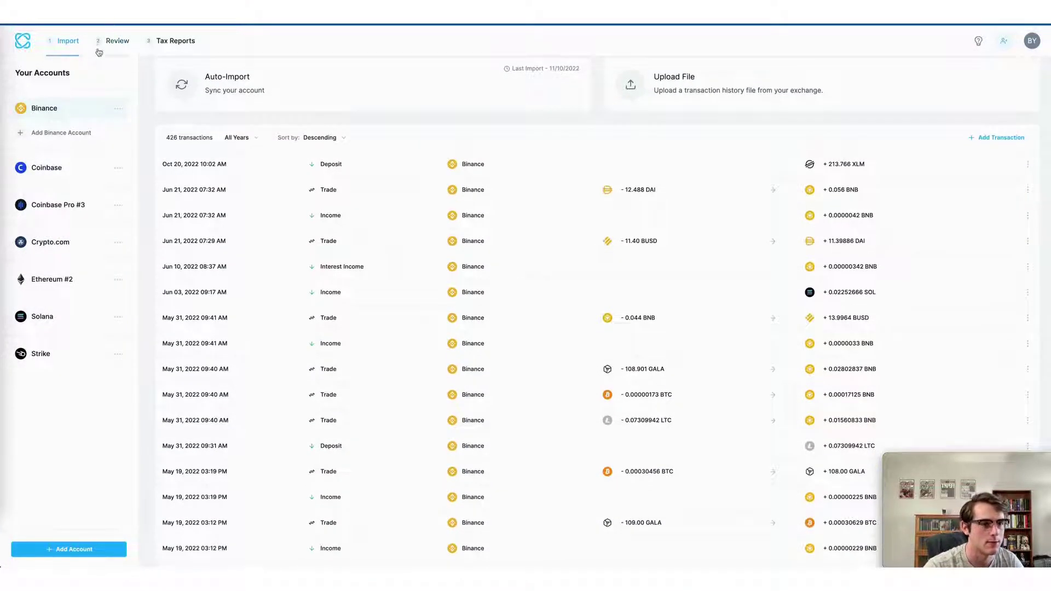
pyautogui.click(110, 44)
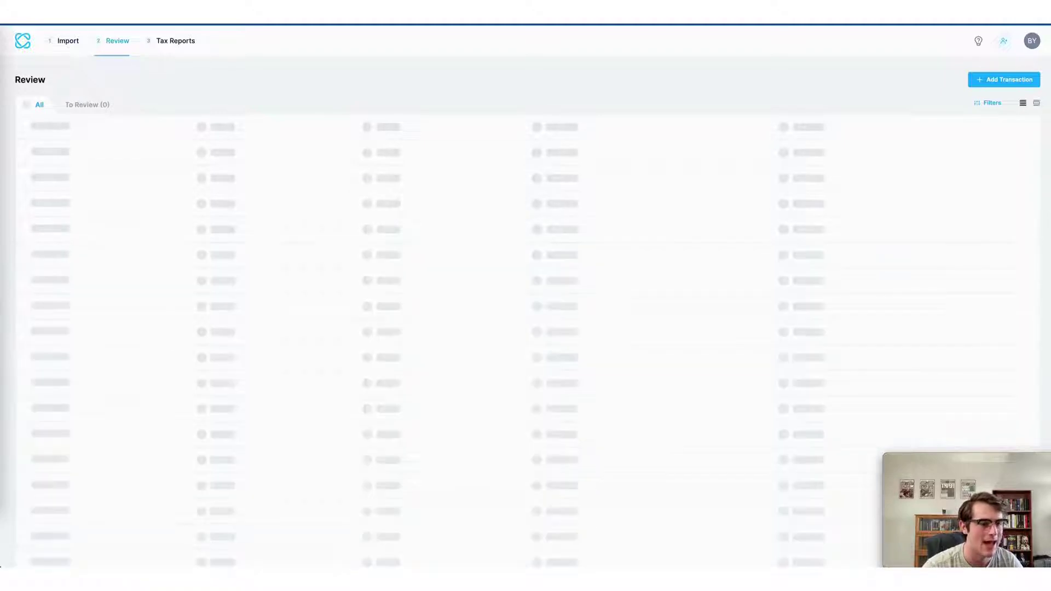
pyautogui.click(988, 138)
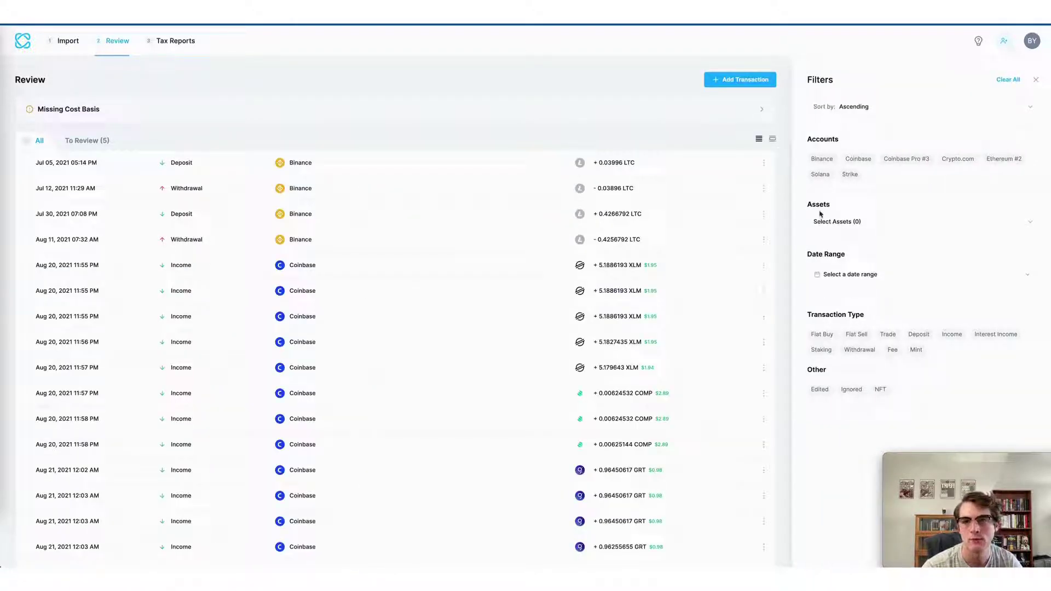
pyautogui.click(829, 158)
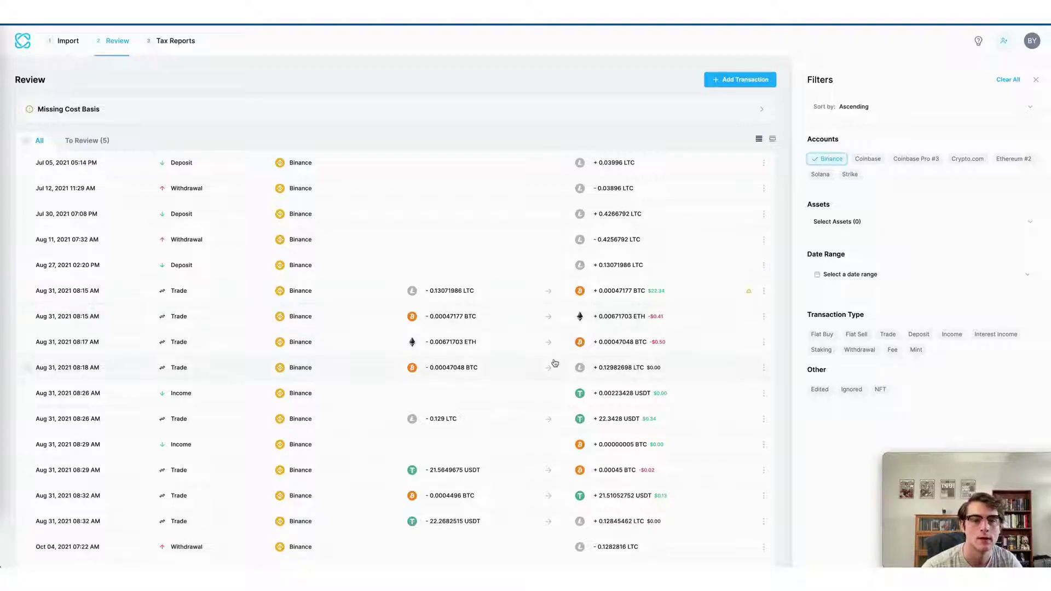
# Expand the Aug 31 LTC-to-BTC trade to inspect its proceeds and gain
pyautogui.scroll(-3, 553, 363)
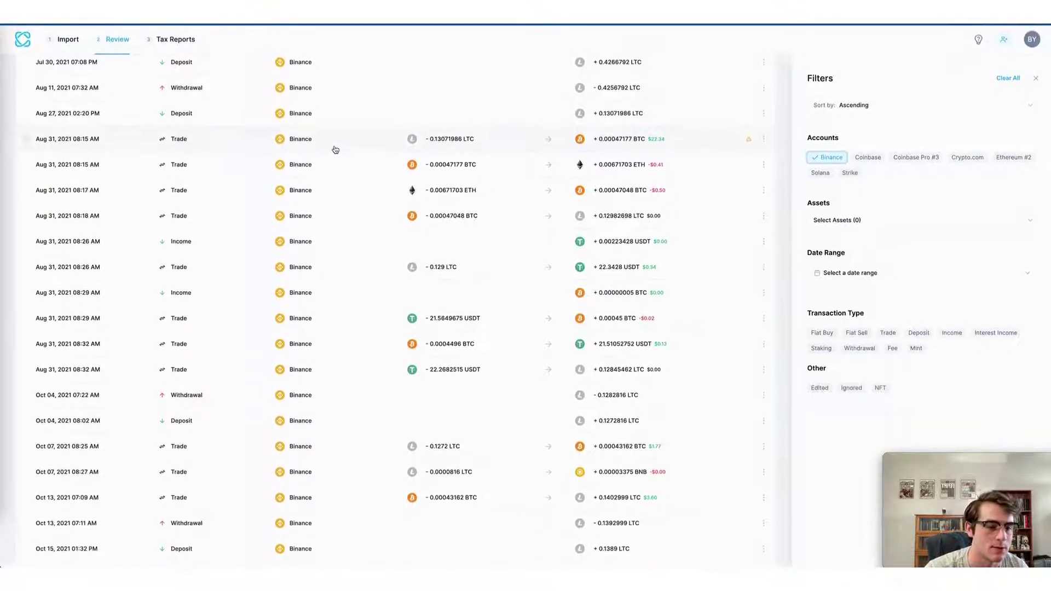
pyautogui.scroll(-3, 335, 149)
pyautogui.scroll(5, 335, 149)
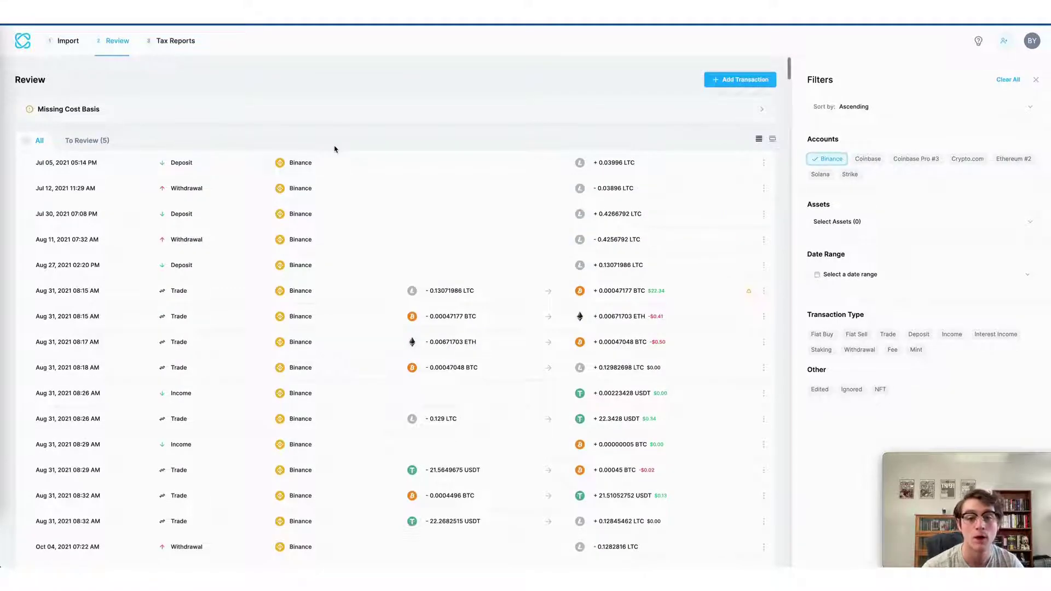
pyautogui.scroll(-1, 416, 219)
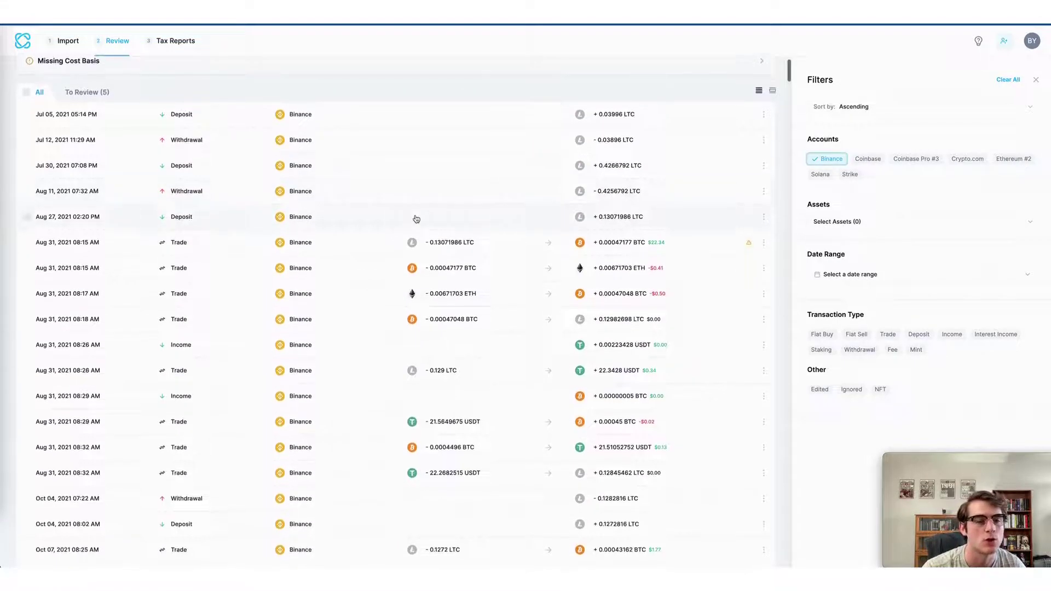
pyautogui.click(385, 249)
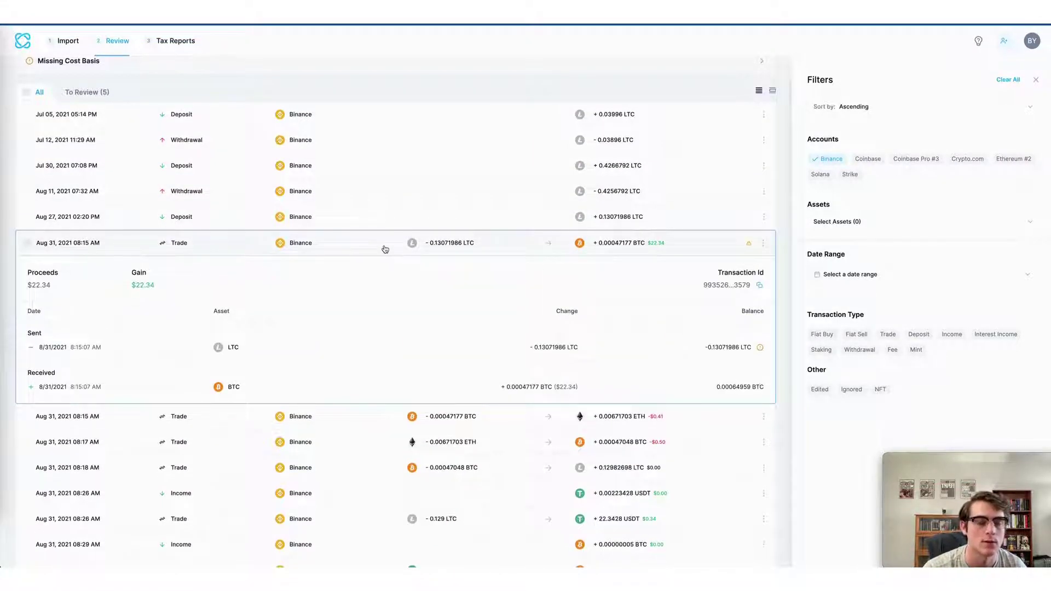
pyautogui.scroll(-5, 385, 249)
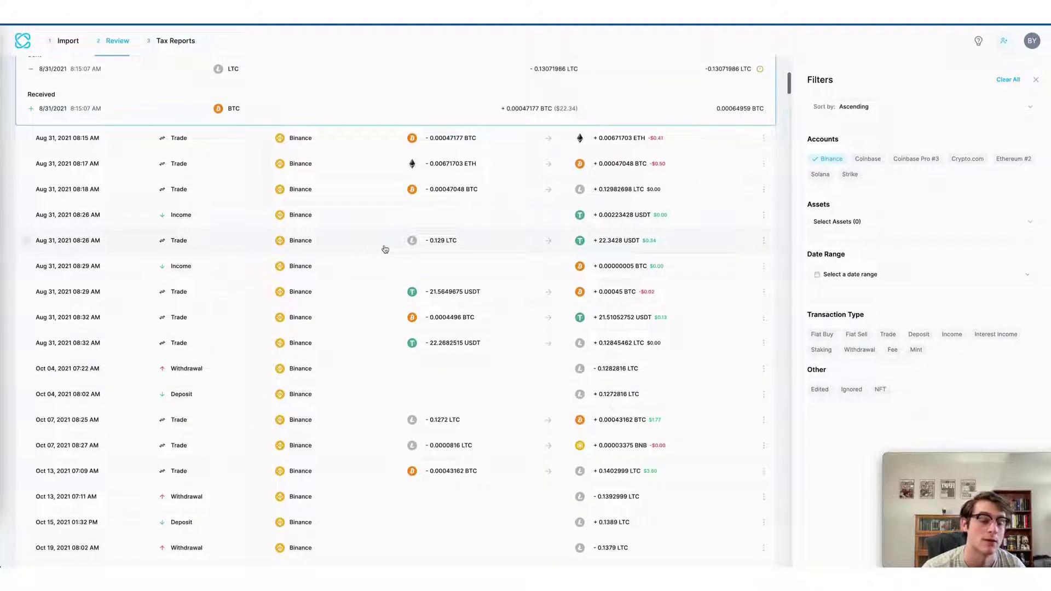
pyautogui.scroll(-4, 385, 249)
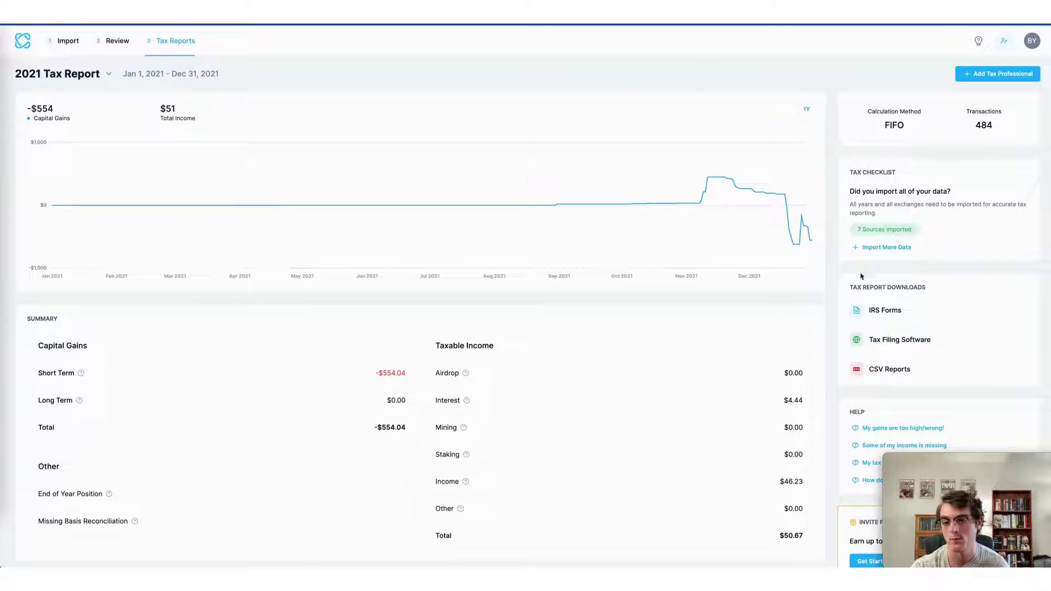
# Generate IRS Form 8949 under Tax Report Downloads and download the PDF
pyautogui.click(882, 319)
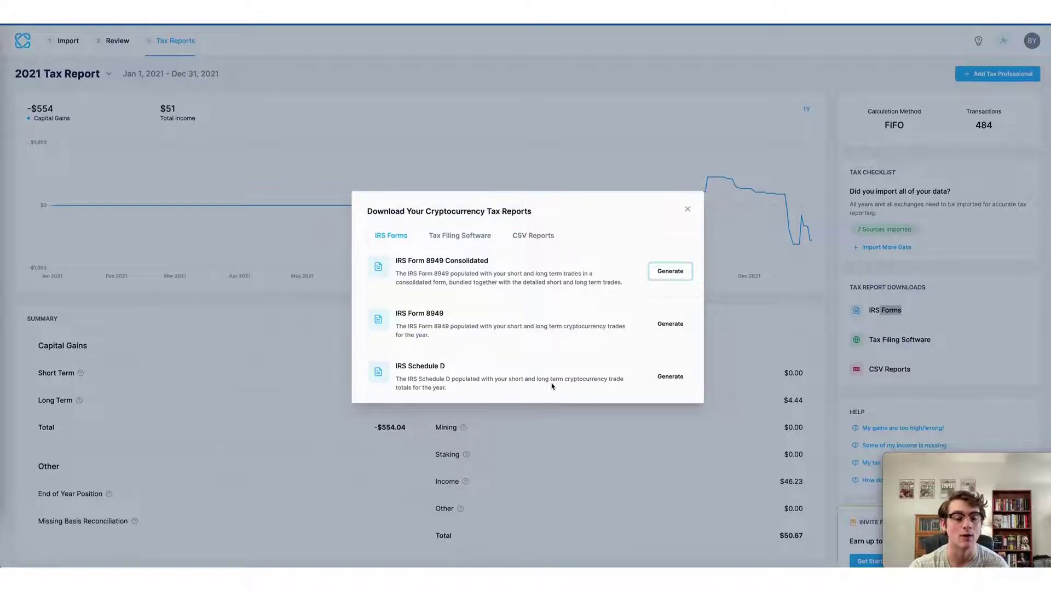
pyautogui.click(671, 329)
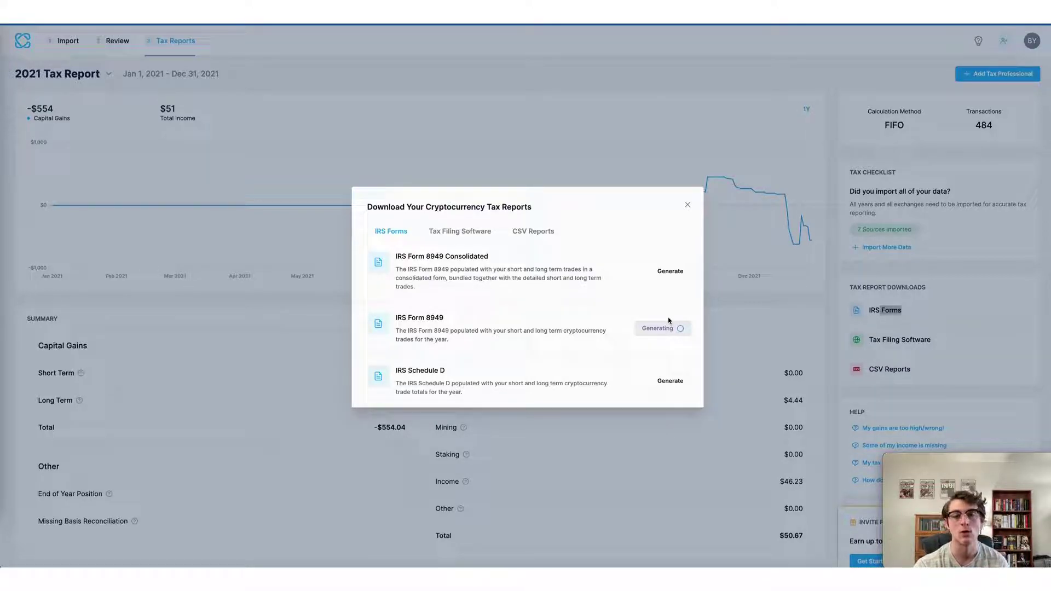
pyautogui.click(668, 328)
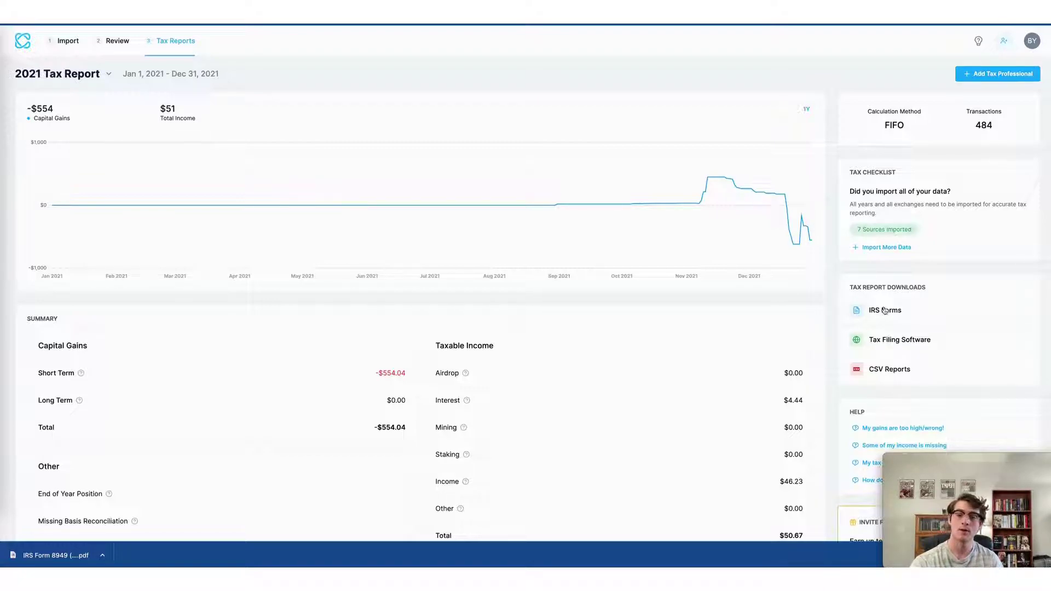
pyautogui.click(906, 343)
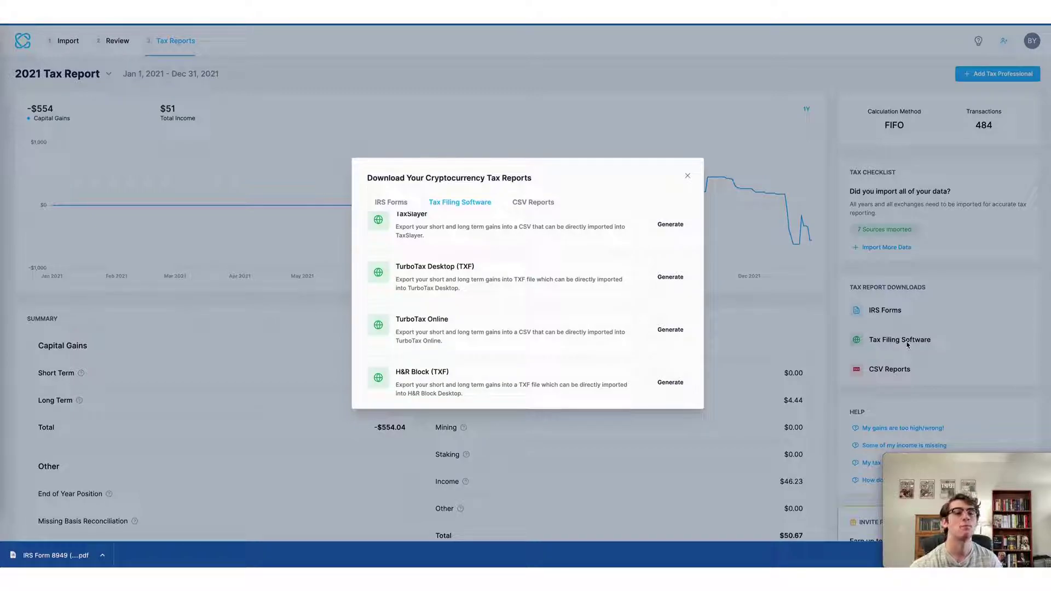
pyautogui.scroll(2, 681, 335)
pyautogui.scroll(-2, 681, 335)
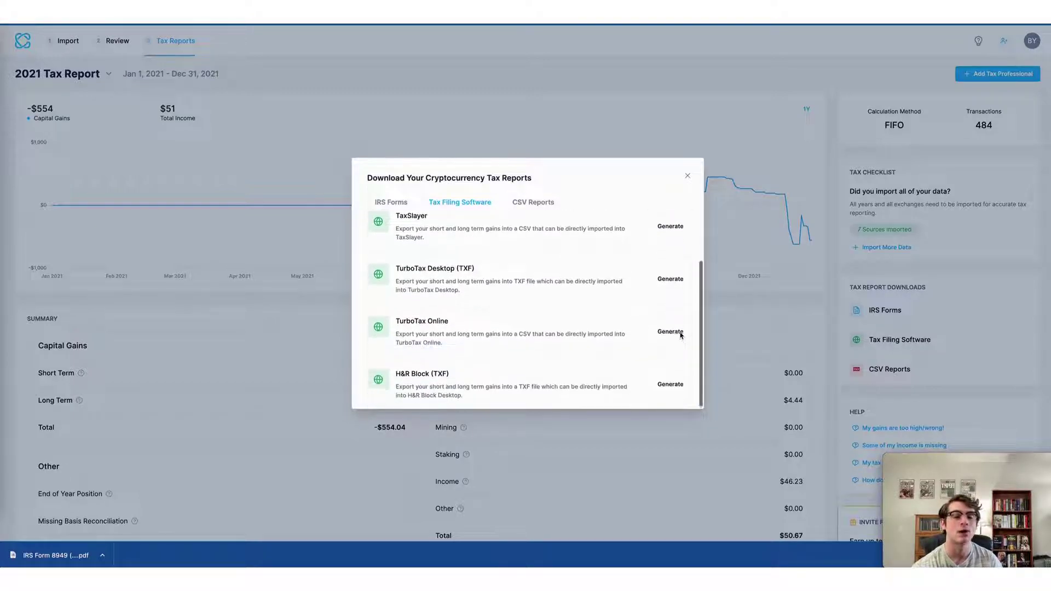
pyautogui.scroll(2, 586, 251)
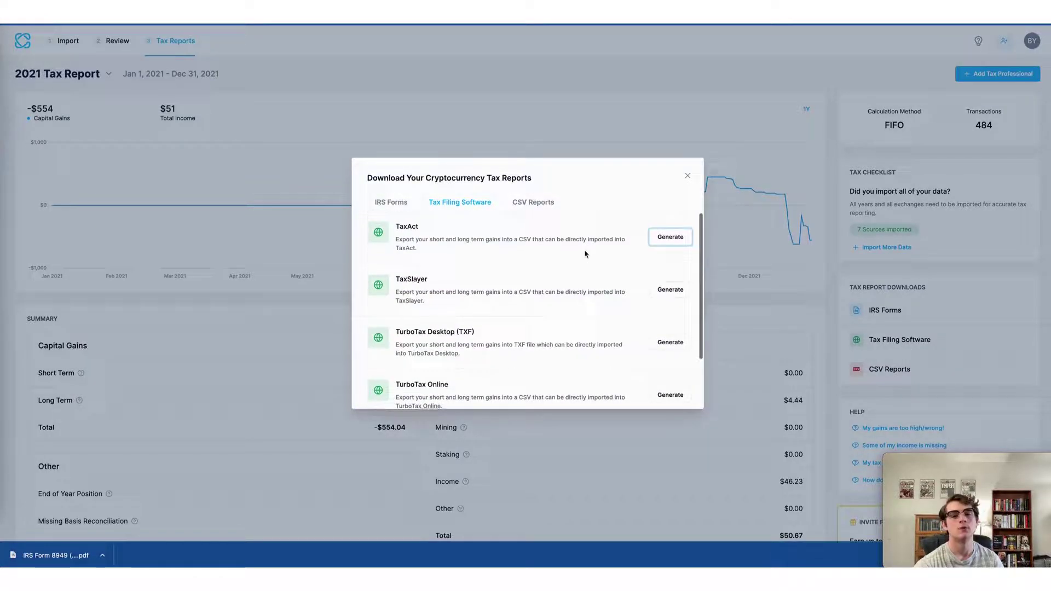
pyautogui.scroll(-1, 668, 261)
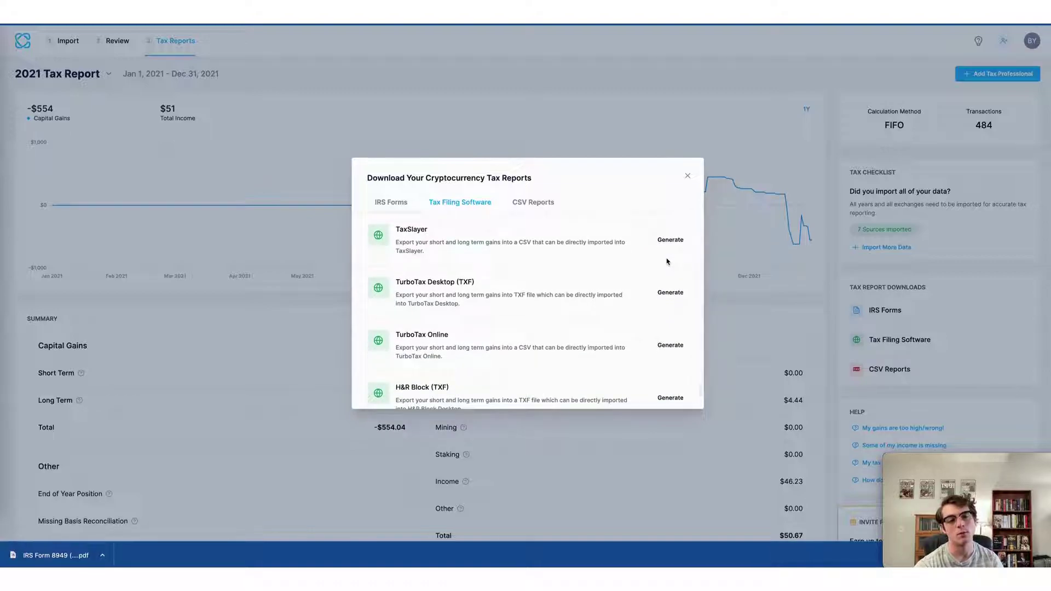
pyautogui.scroll(2, 667, 262)
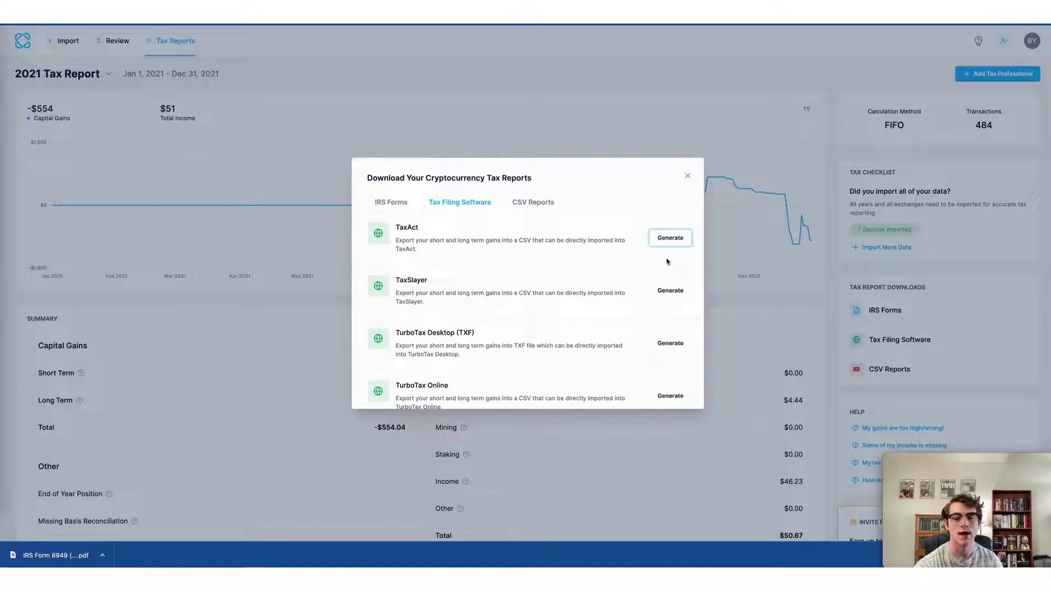
pyautogui.scroll(-1, 667, 262)
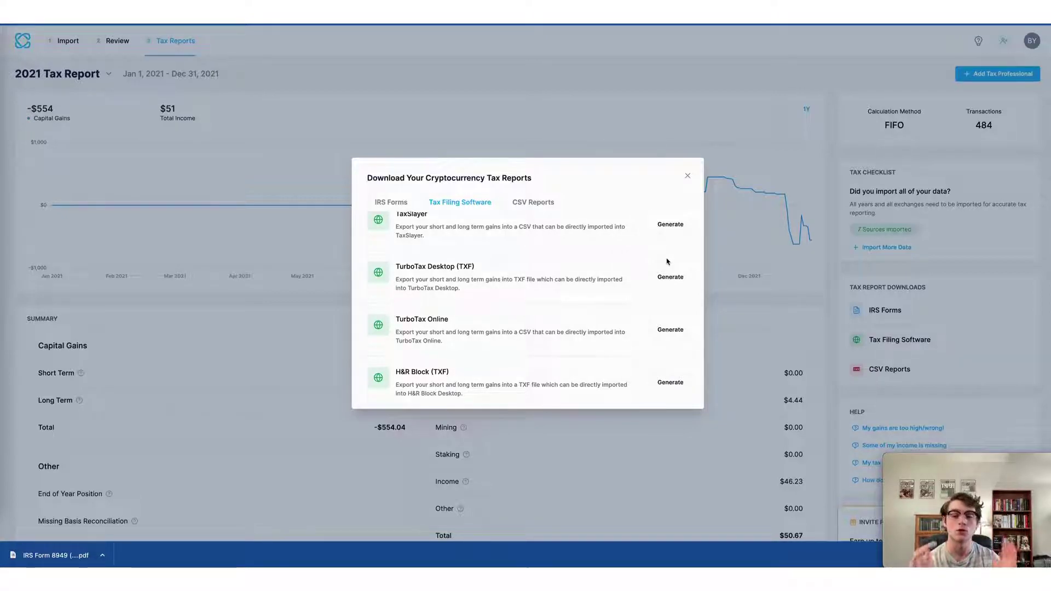
pyautogui.press('Escape')
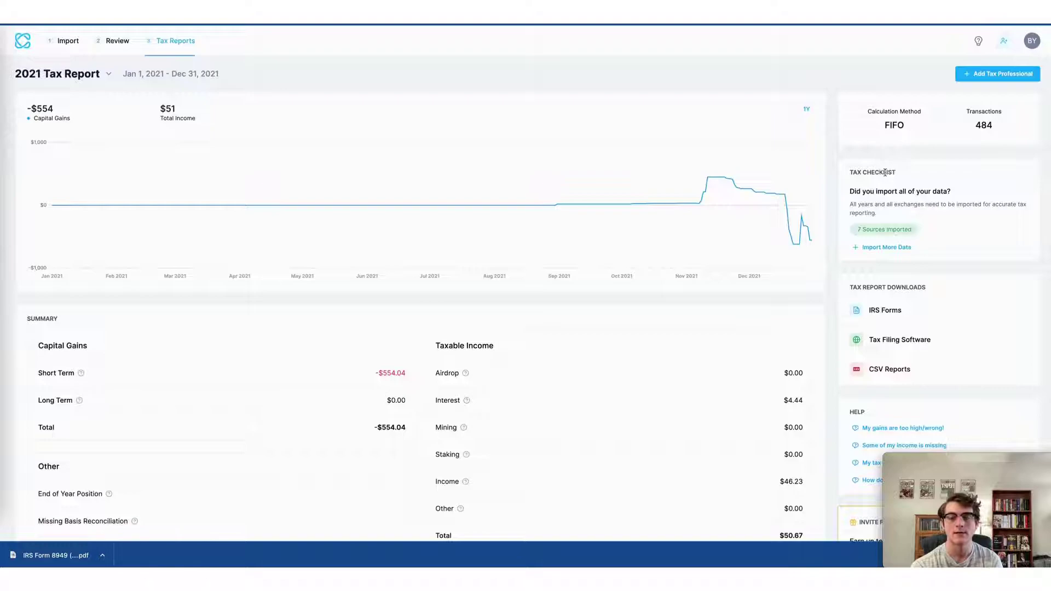